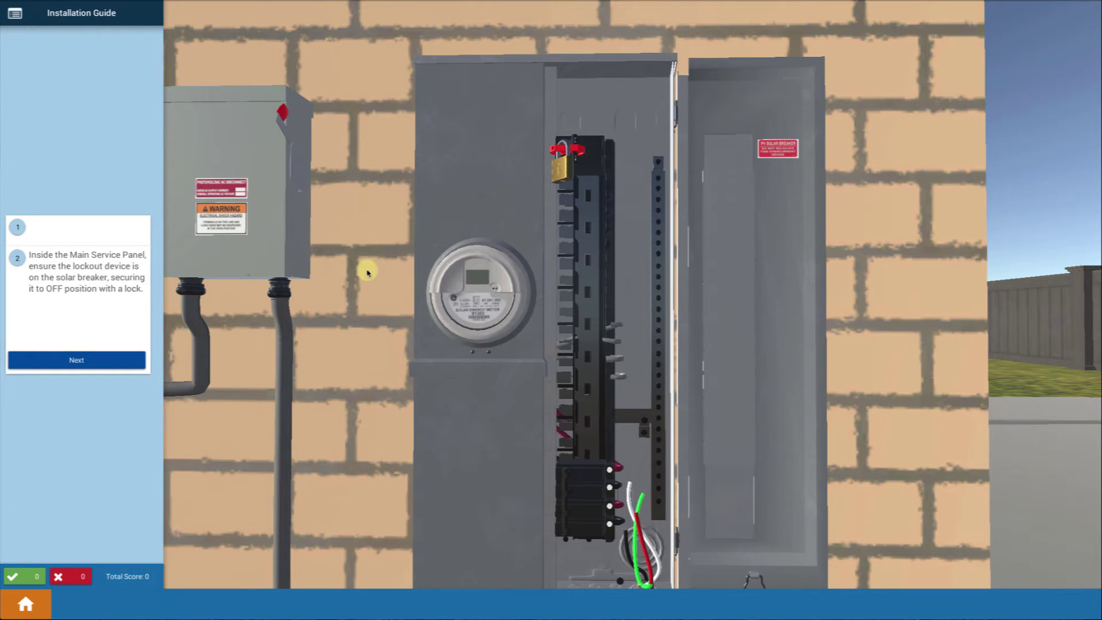
Step: Advance the guide to wire stripping and strip the end of the white wire
left_click(108, 357)
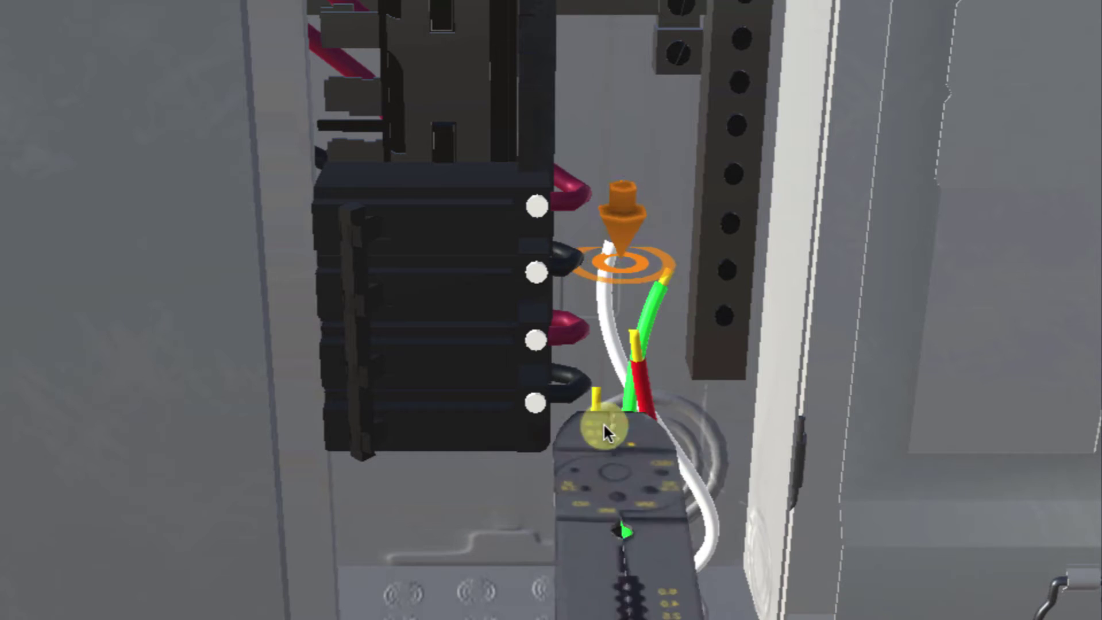
left_click(586, 267)
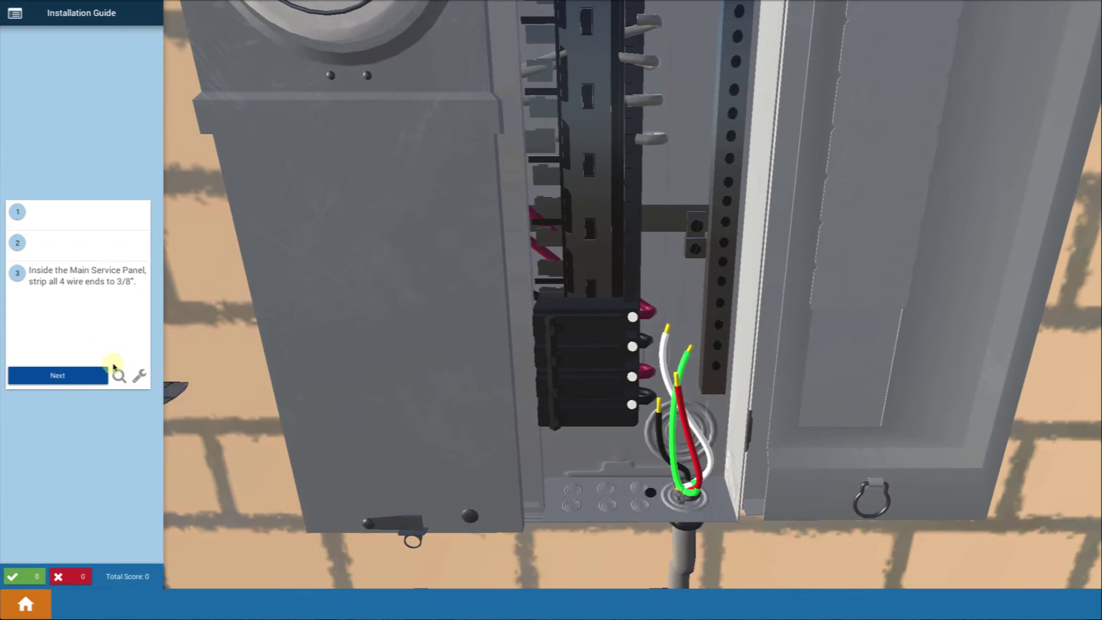
Step: Confirm stripping and loosen the set screws on the solar breaker and bar
left_click(97, 376)
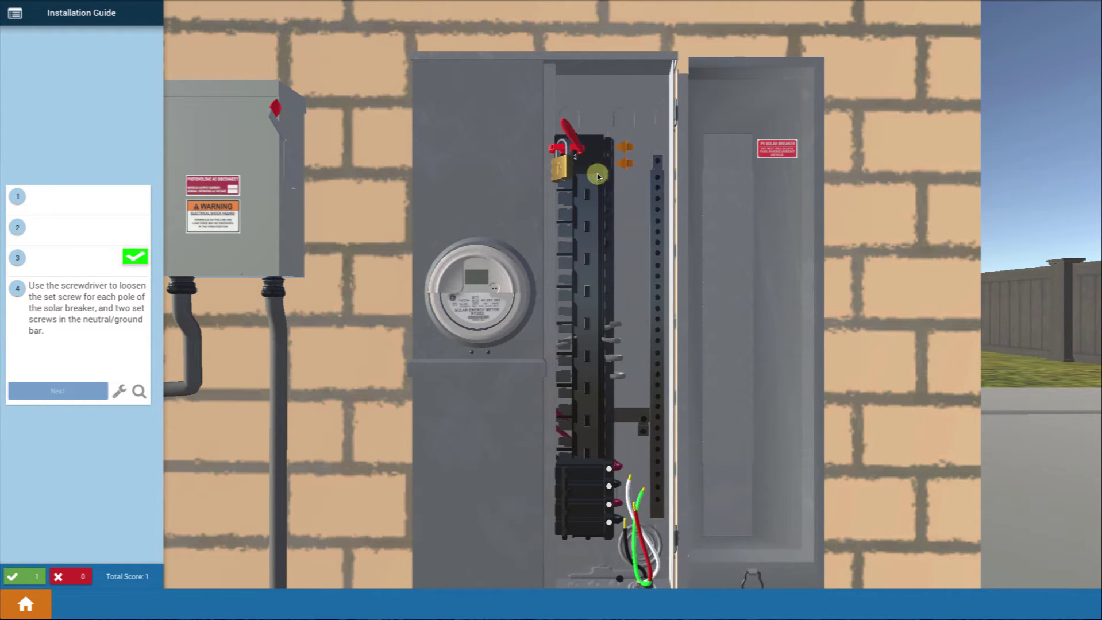
left_click(609, 167)
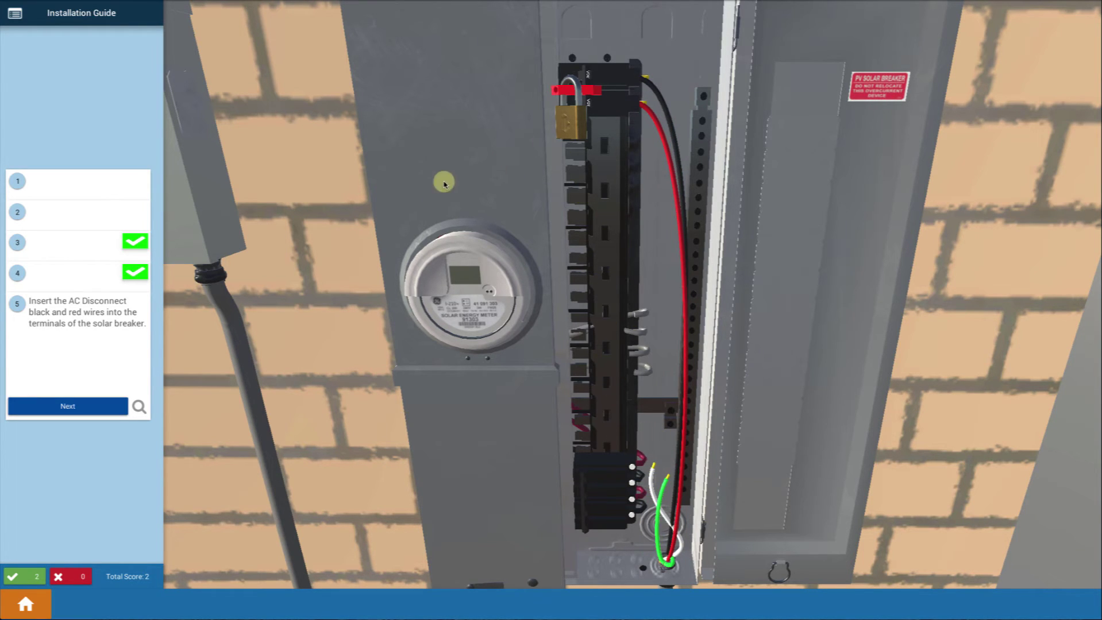
Step: Confirm the breaker wiring, then route the white neutral and green ground wires to the bar
left_click(121, 407)
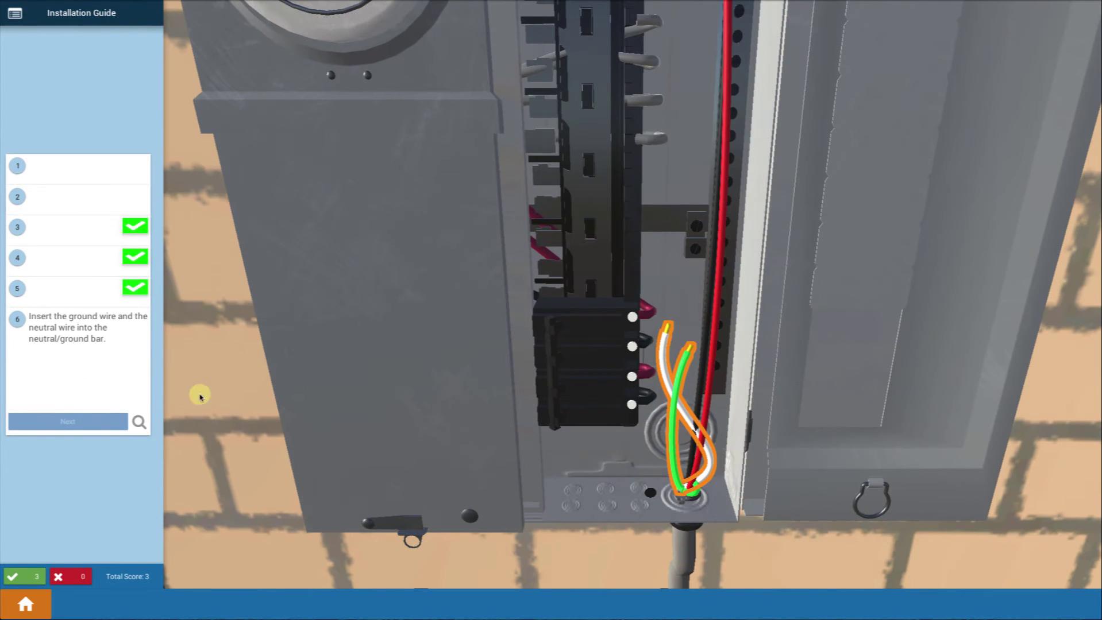
left_click(666, 379)
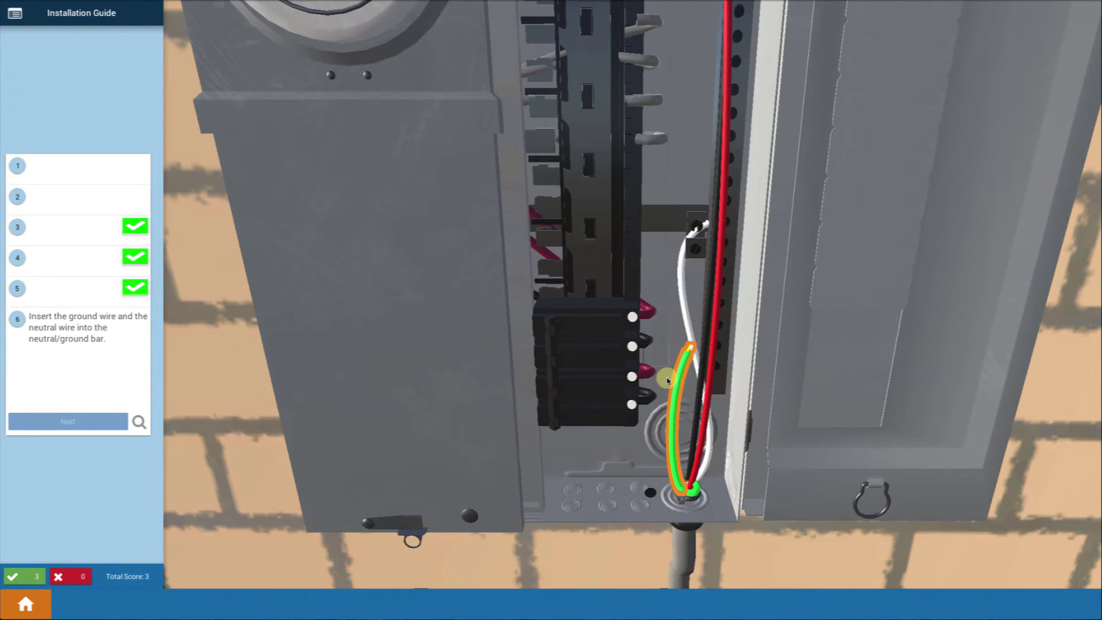
left_click(675, 412)
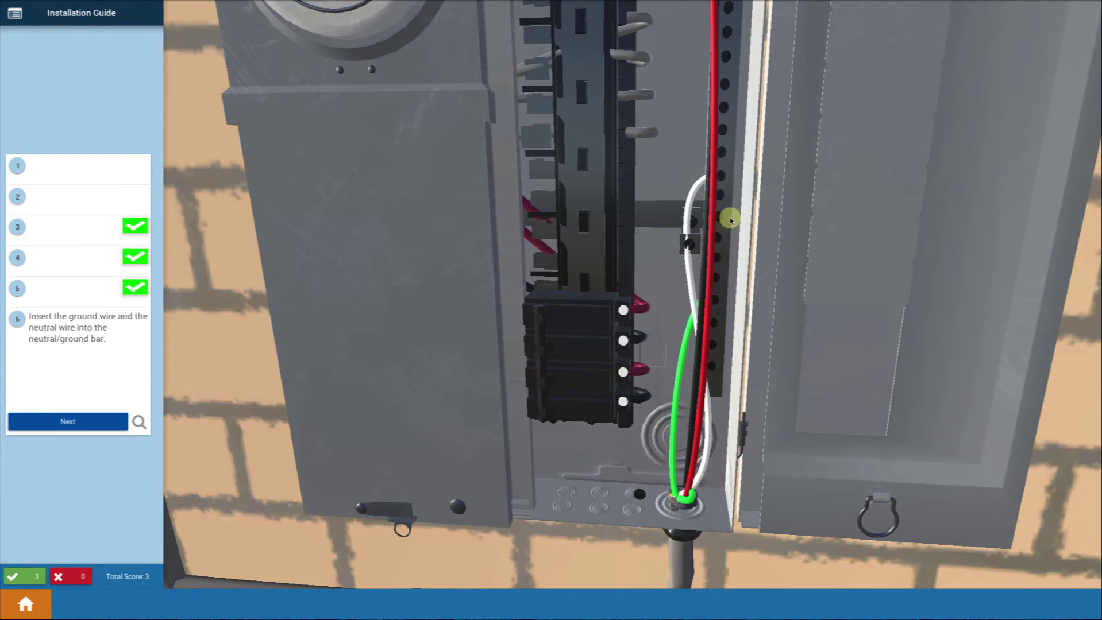
left_click(108, 422)
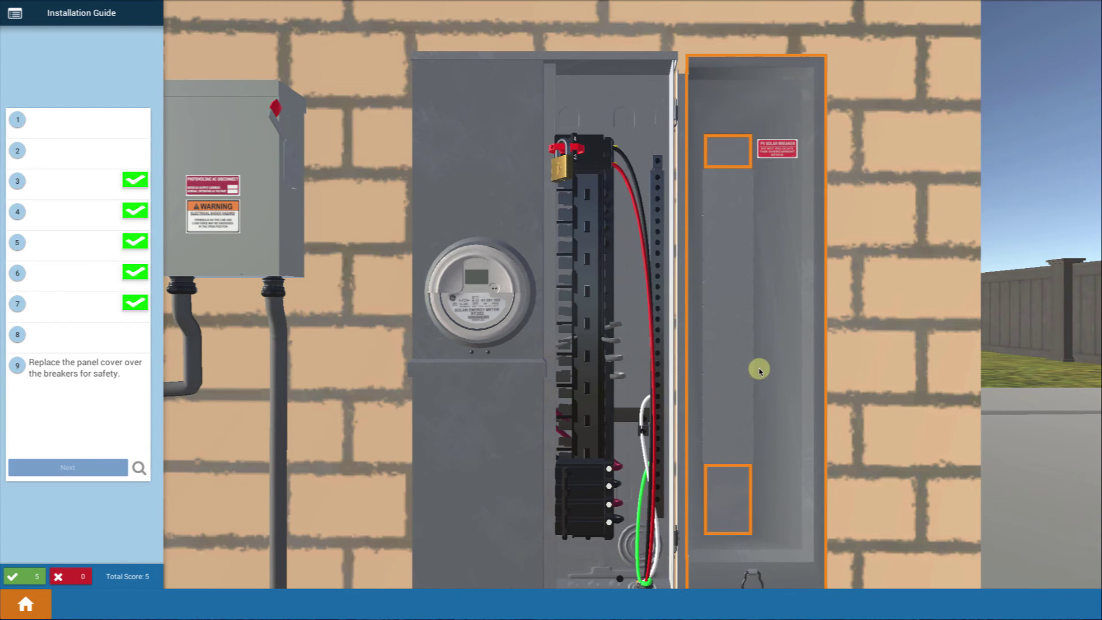
Step: Place the cover over the breakers and drive a screw into its bottom hole
left_click(754, 369)
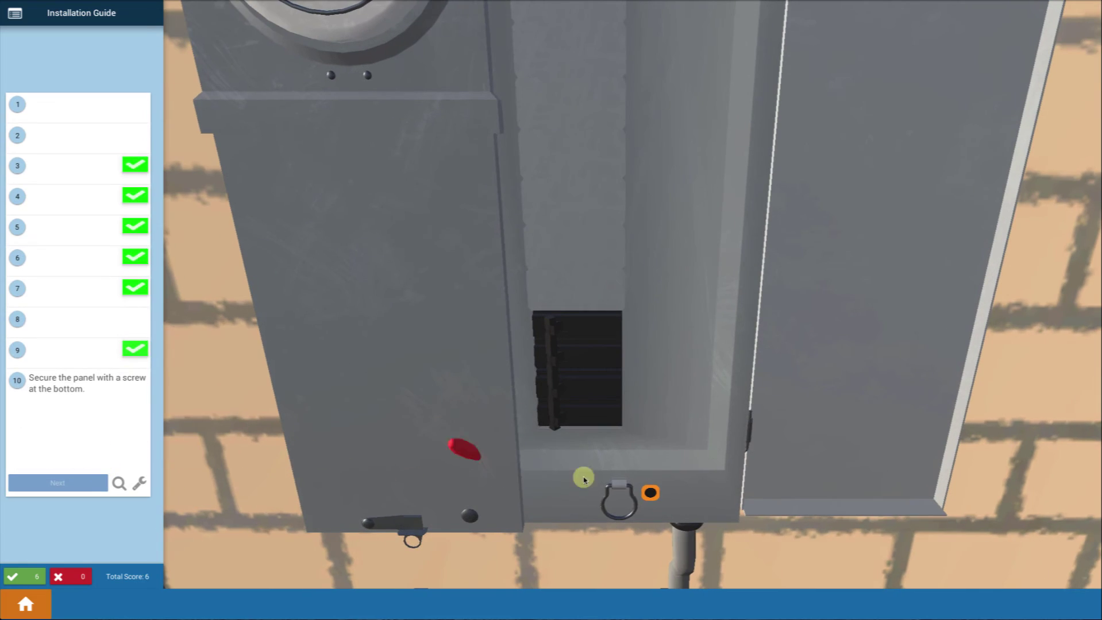
left_click(652, 494)
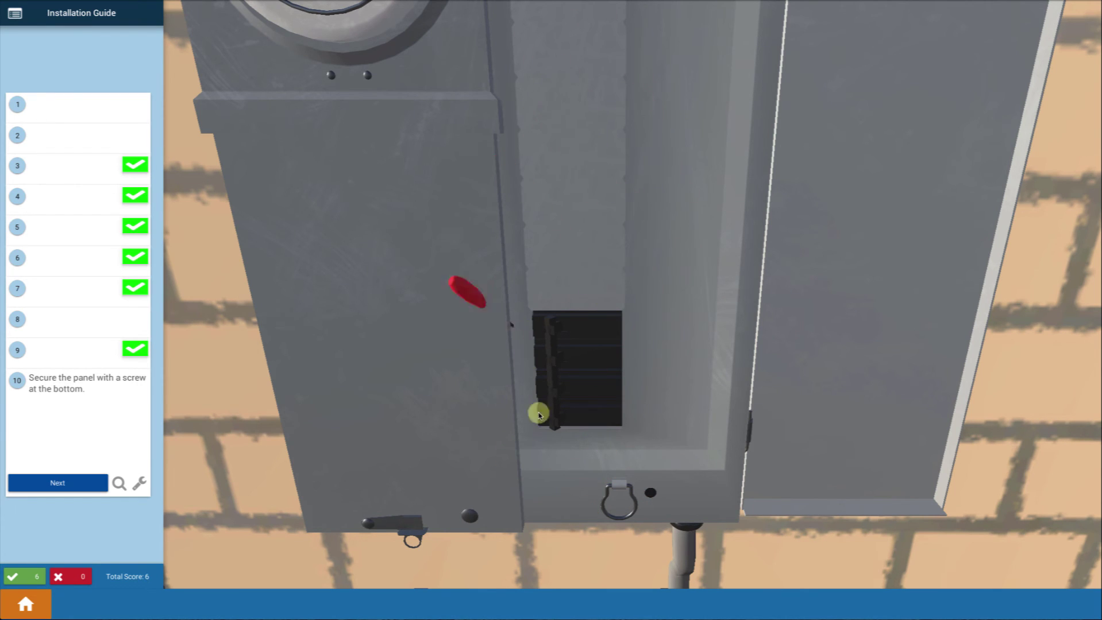
left_click(621, 493)
Step: Check off step 10 in the Installation Guide, confirming the cover is secured
left_click(79, 480)
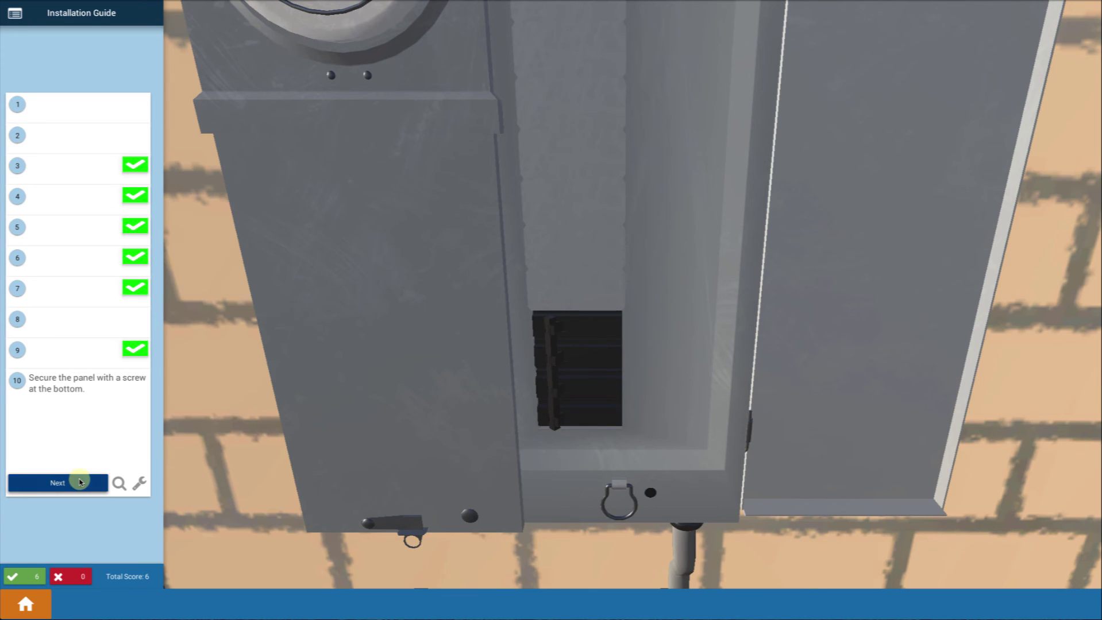